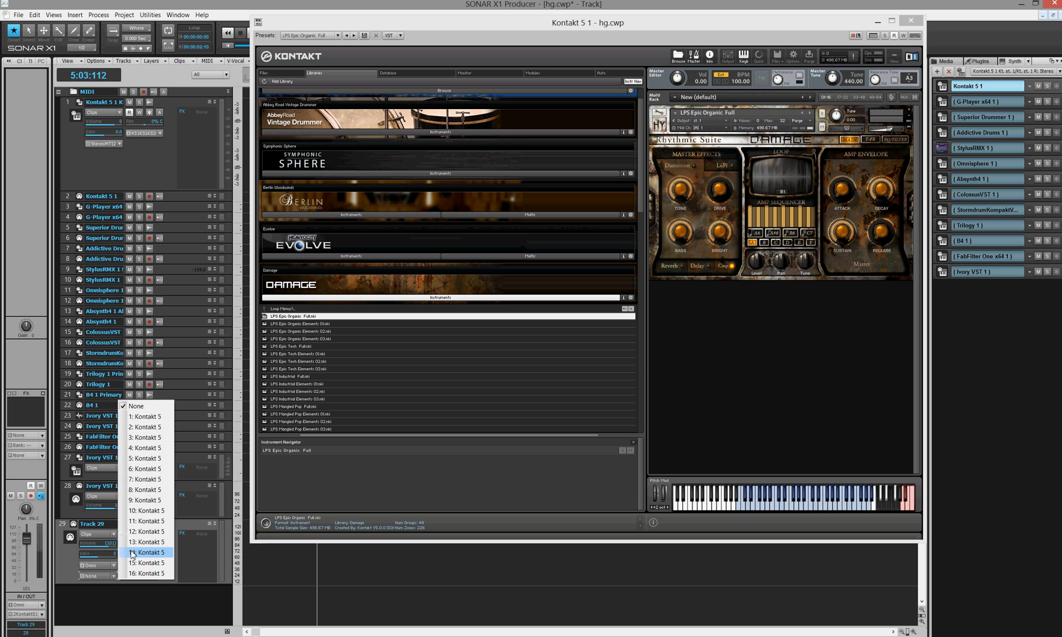
Step: Set Track 29's MIDI channel to 1: Kontakt 5
left_click(144, 417)
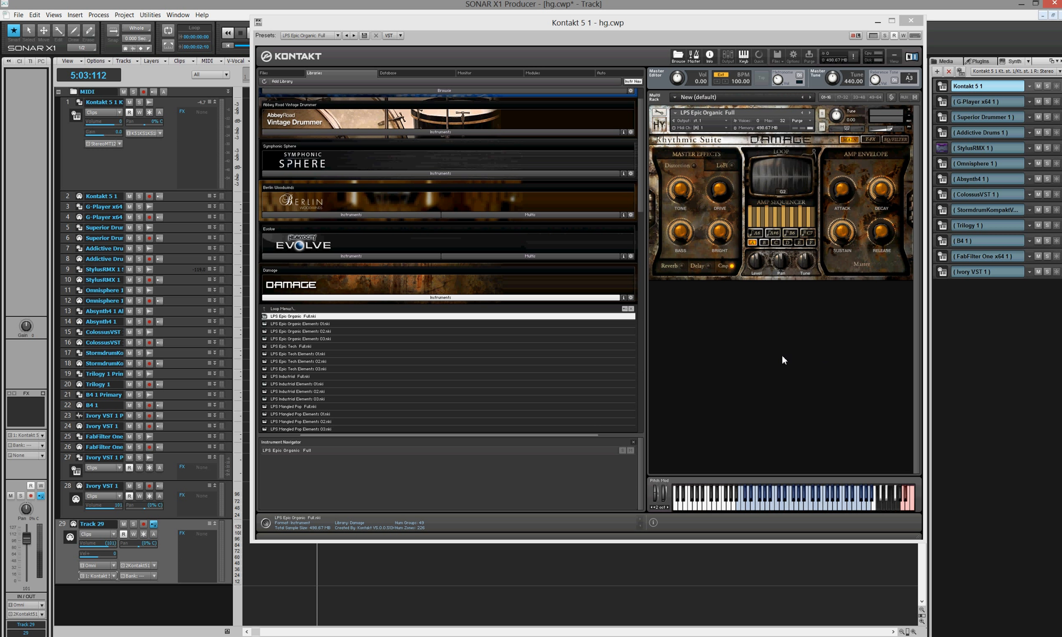
Step: Add one new two-channel output in Kontakt's output section, with its host output starting at Kt. aux 1 [1]
left_click(728, 56)
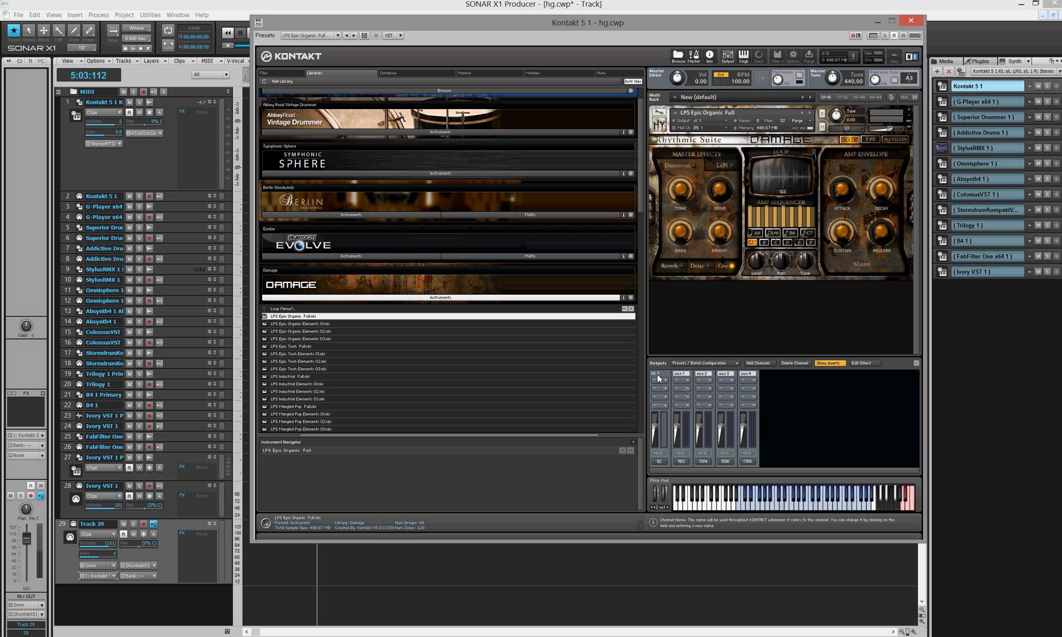
left_click(760, 363)
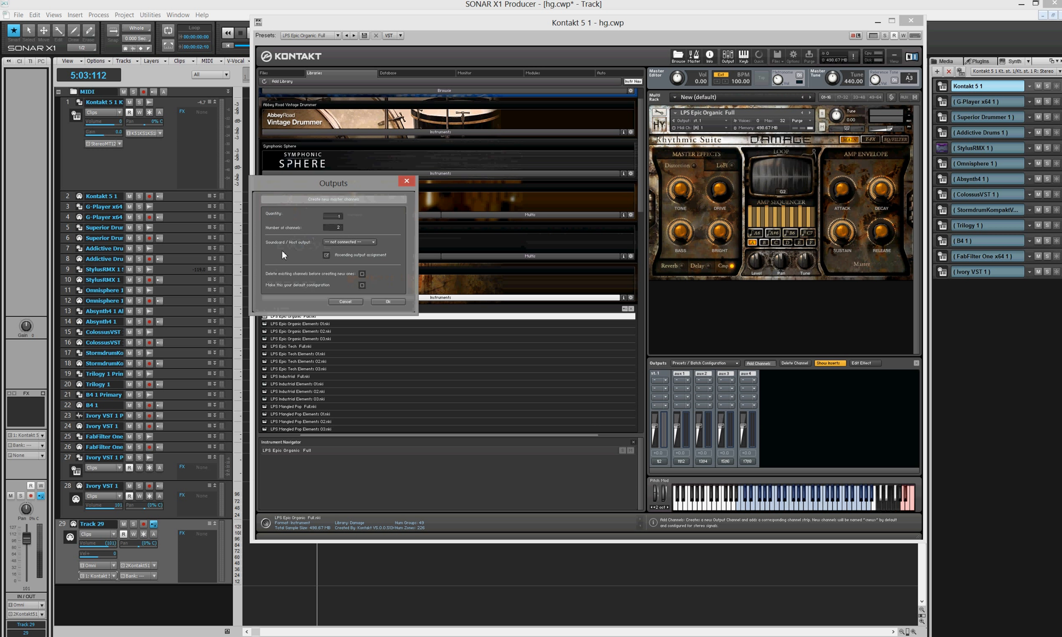
left_click(340, 242)
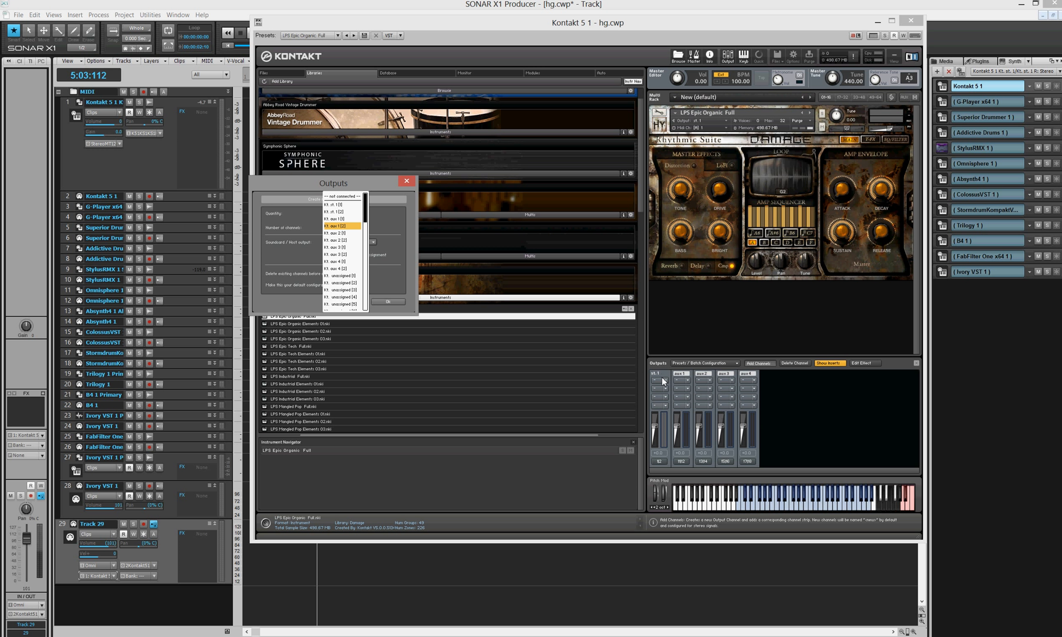
left_click(343, 219)
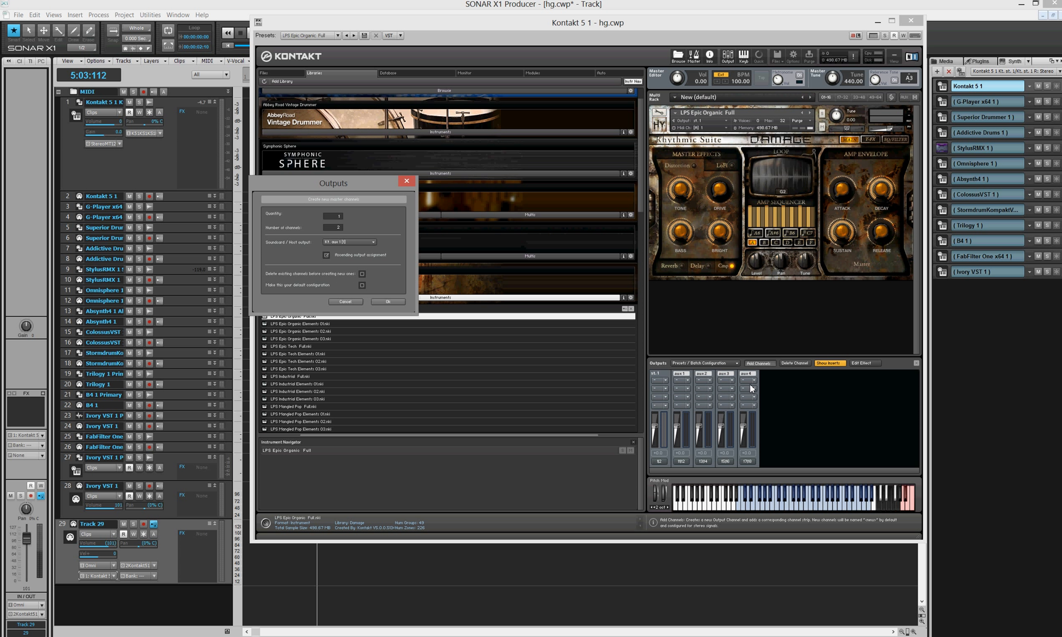
left_click(387, 302)
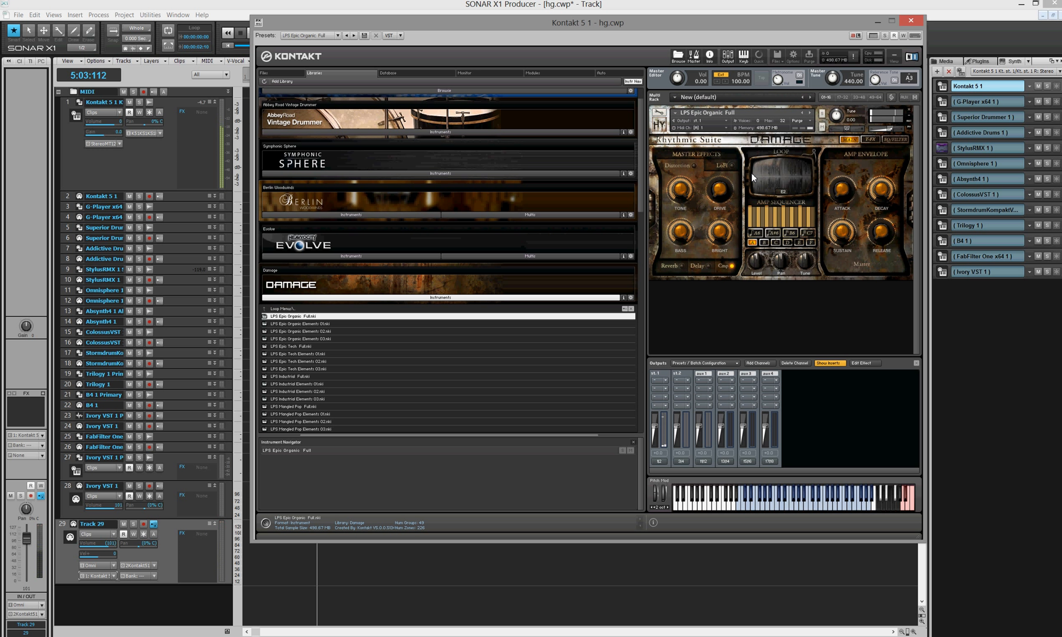
Step: In the instrument's Group Editor, turn off Edit All Groups and route only group 2 to output st.2
left_click(658, 115)
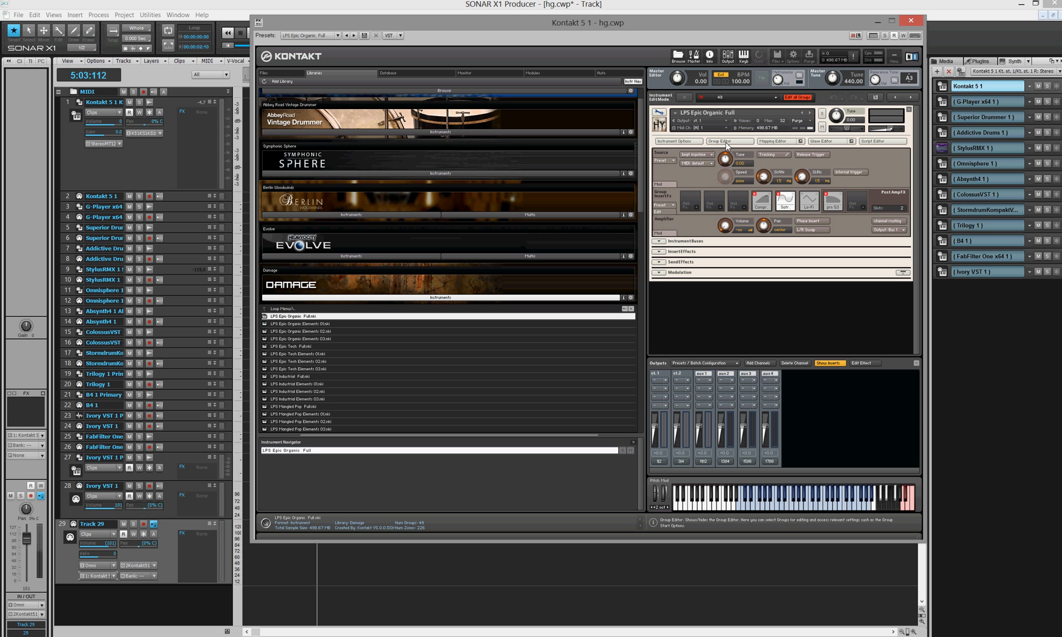
left_click(727, 142)
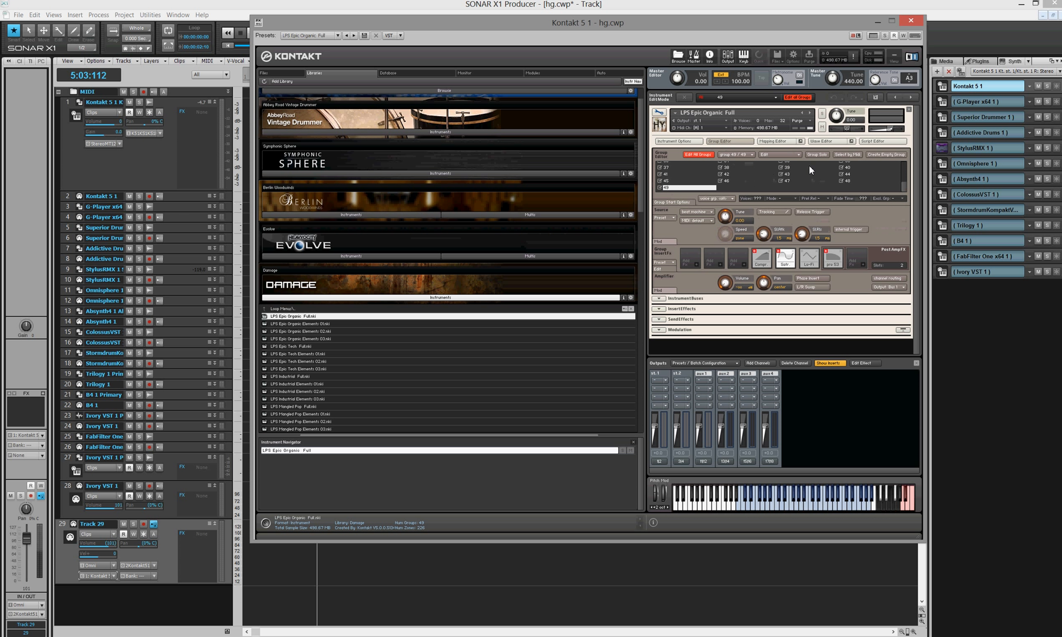
left_click_drag(905, 189, 905, 167)
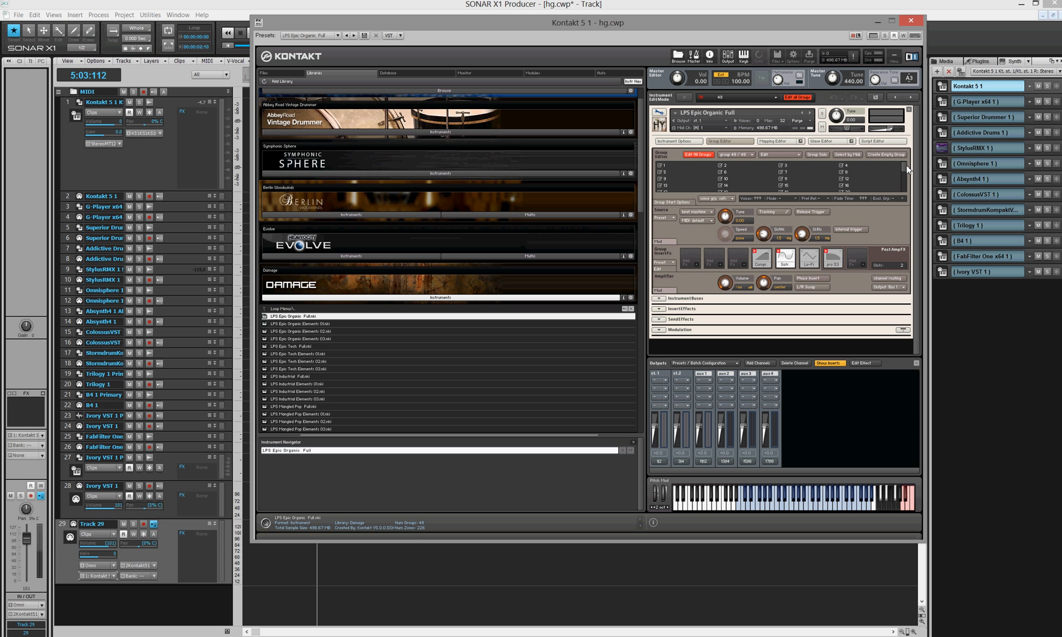
left_click(728, 168)
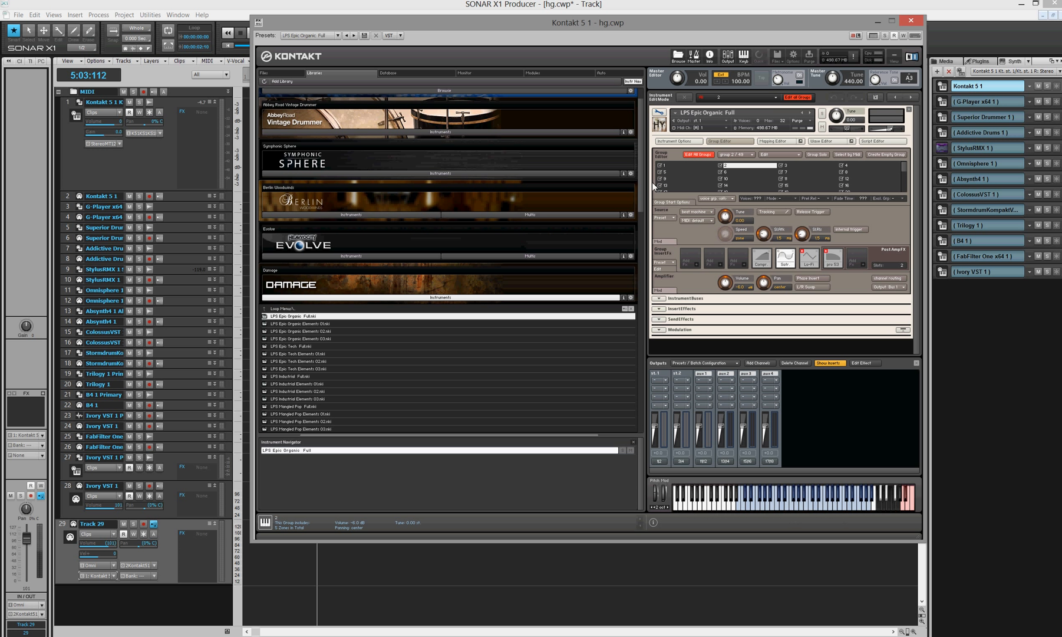
left_click(692, 153)
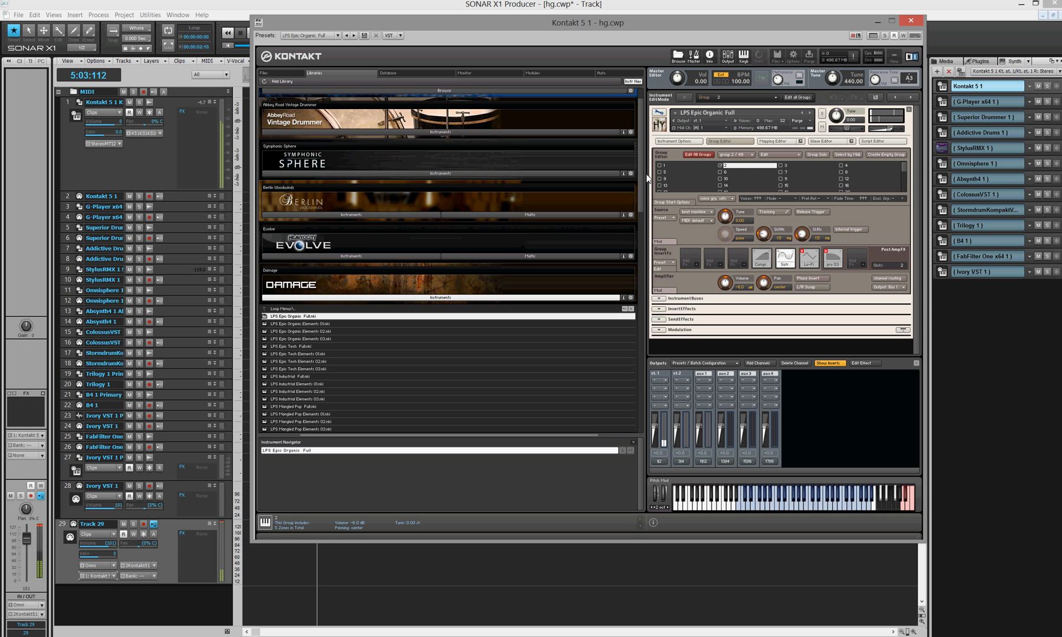
left_click(886, 287)
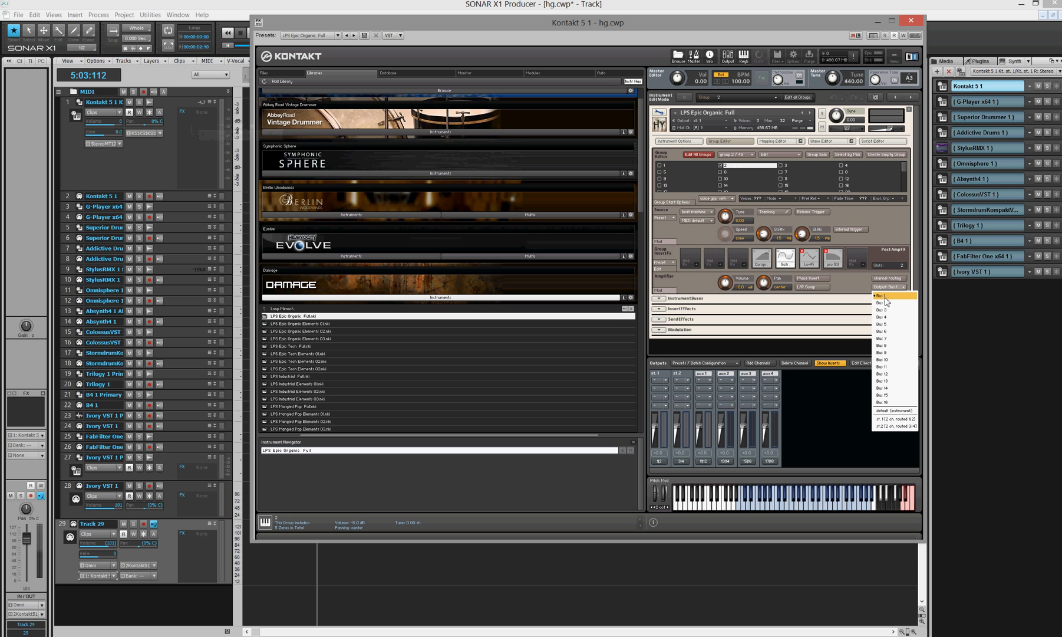
left_click(891, 426)
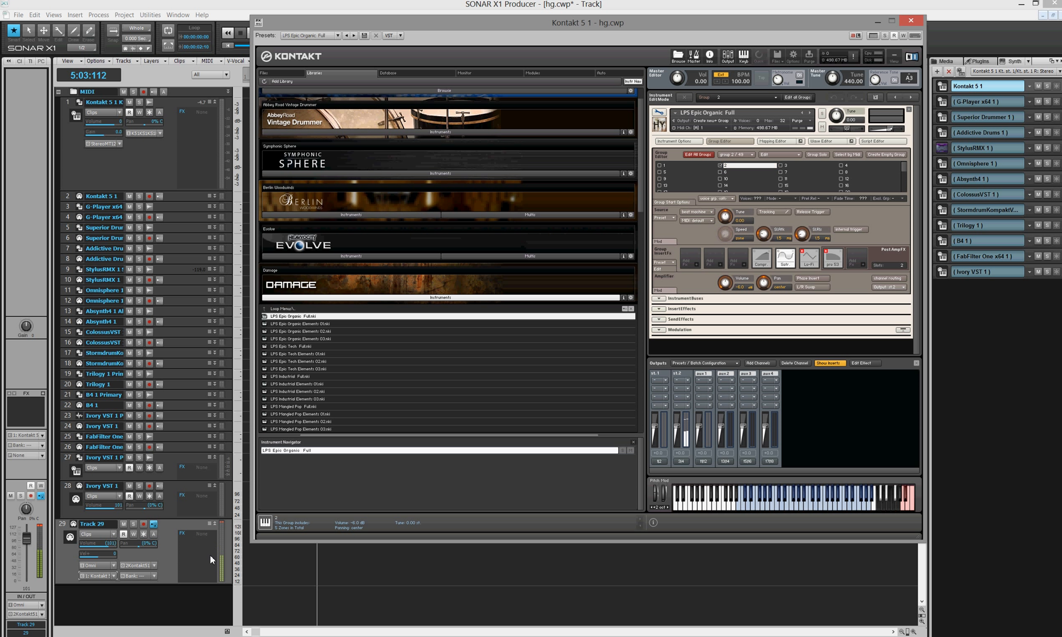
Step: Insert an audio track below Track 29, enlarge it and set its input to Kt. st.2/Kt. st.2 R: Stereo from Kontakt 5 1
right_click(148, 609)
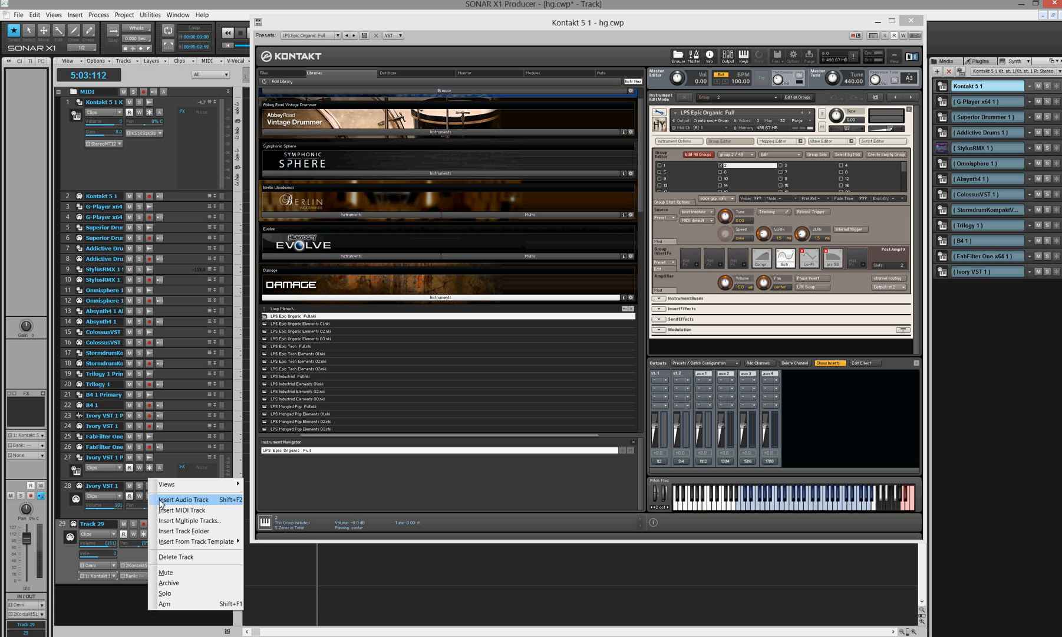
left_click(161, 503)
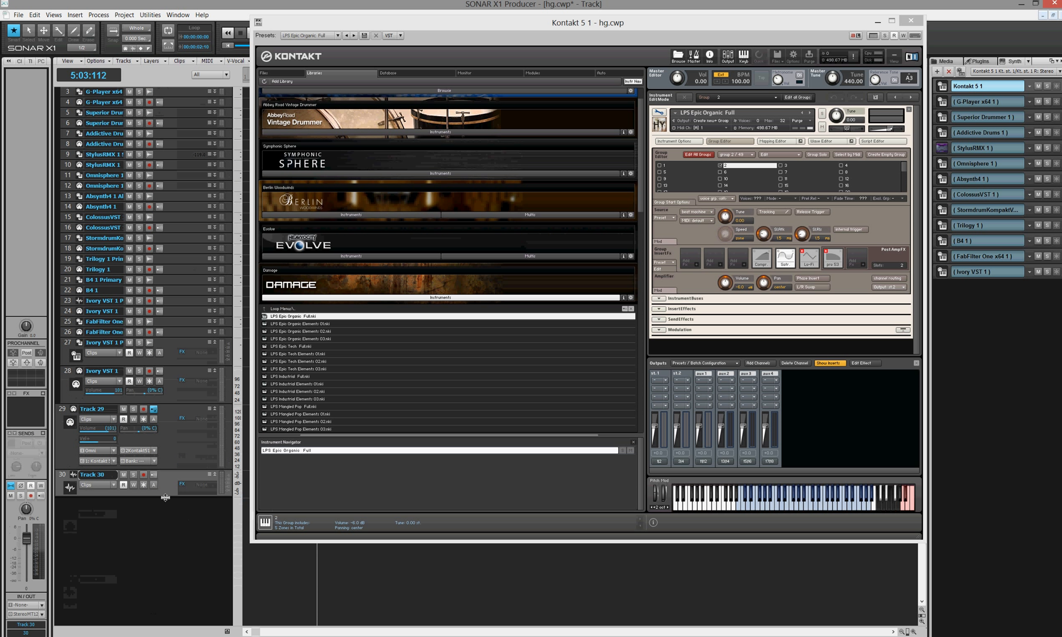
left_click_drag(165, 497, 165, 550)
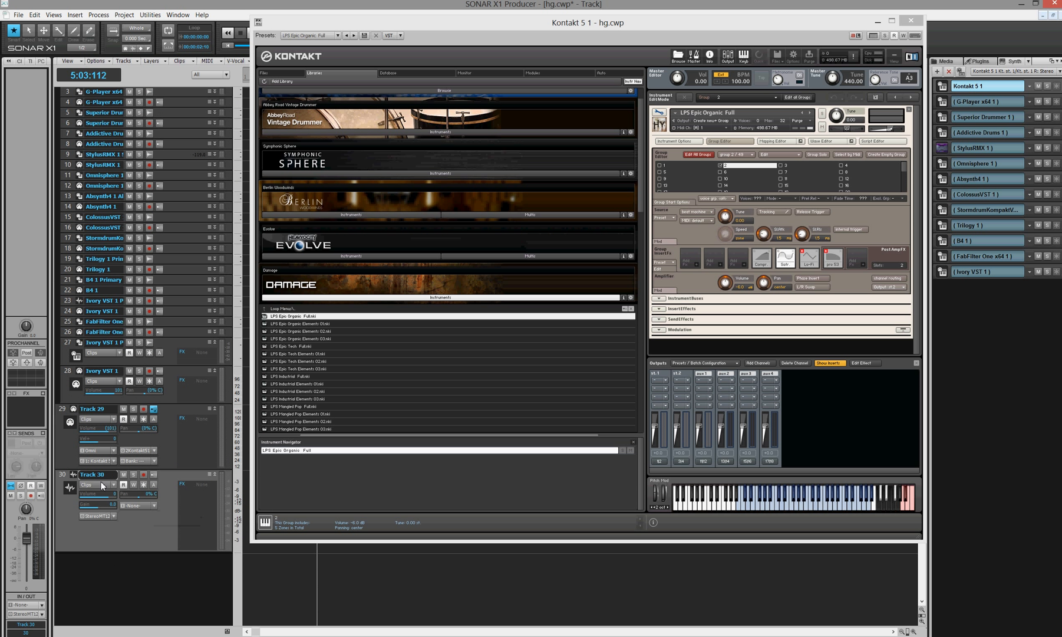
left_click(155, 507)
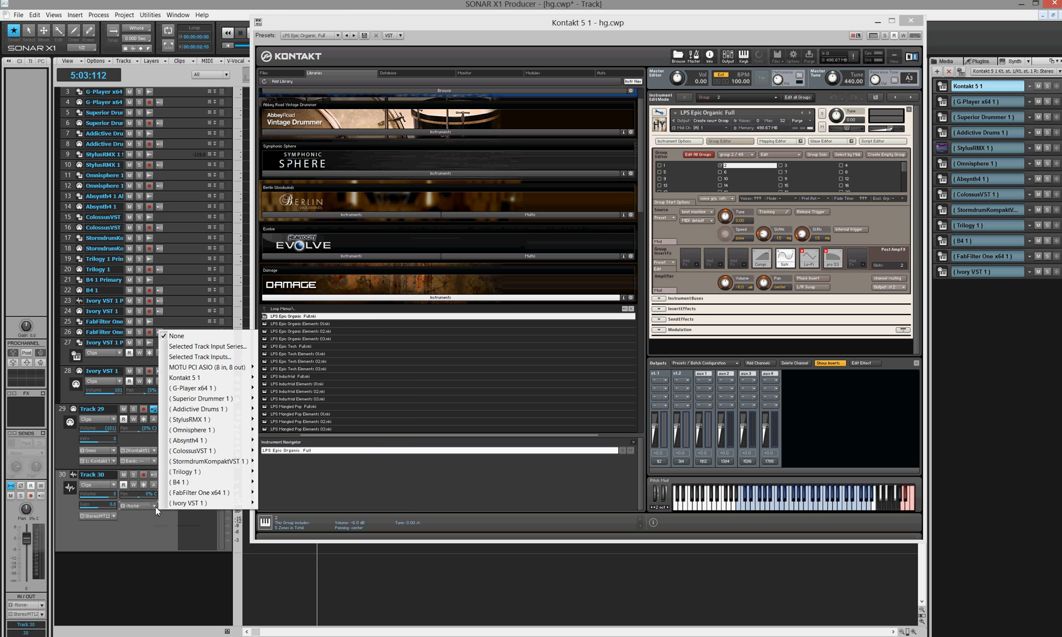
mouse_move(206, 378)
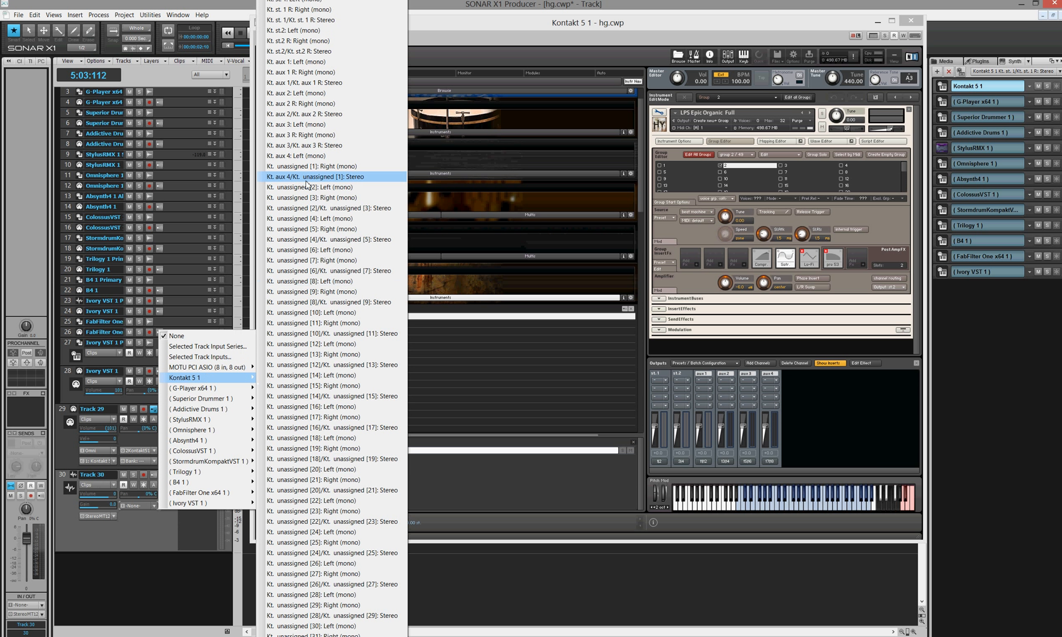
left_click(303, 52)
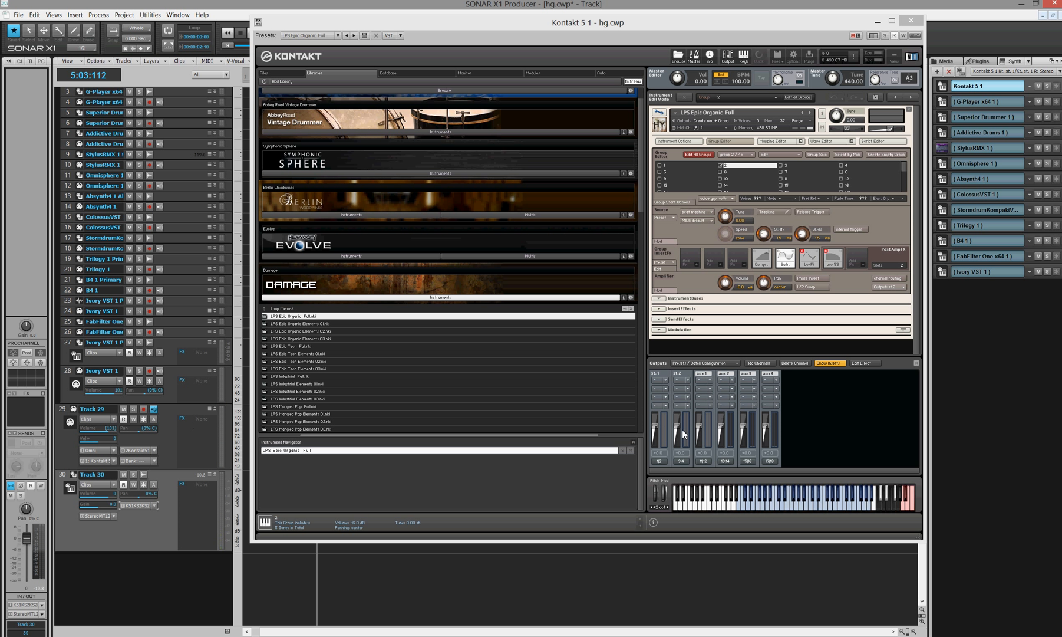
scroll(114, 245, "up", 3)
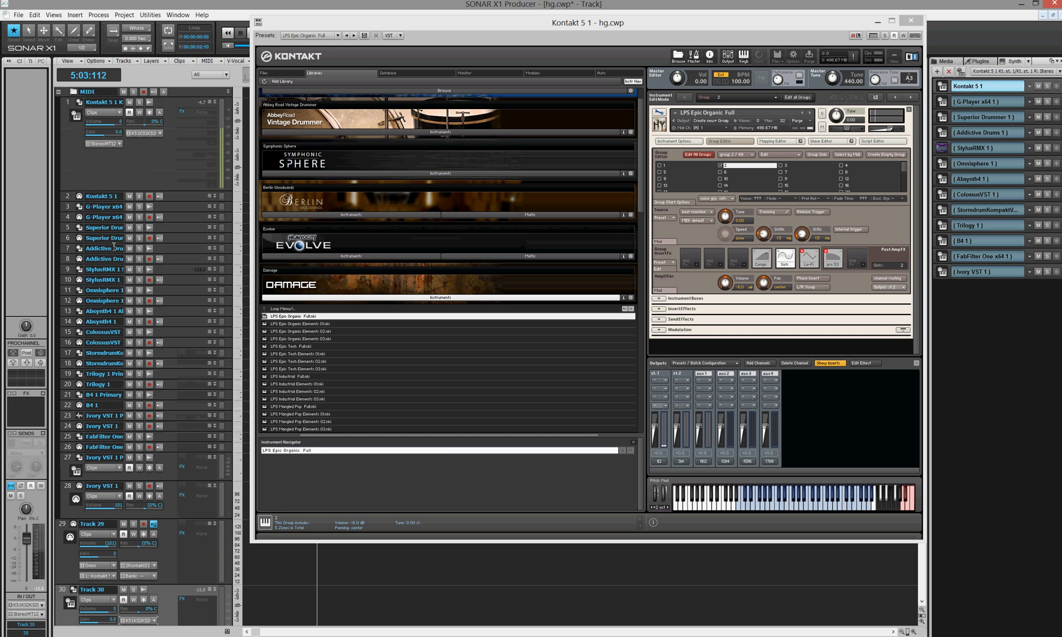
scroll(211, 238, "down", 3)
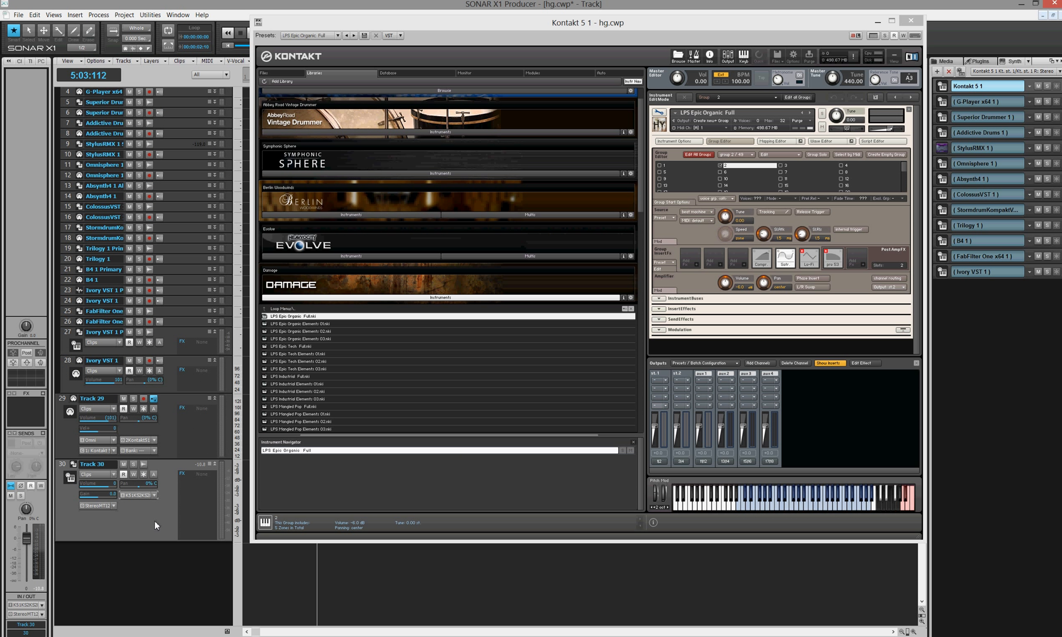
Step: Route group 13 of the LPS Epic Organic Full instrument to output st.2 and check the track meters
left_click(788, 174)
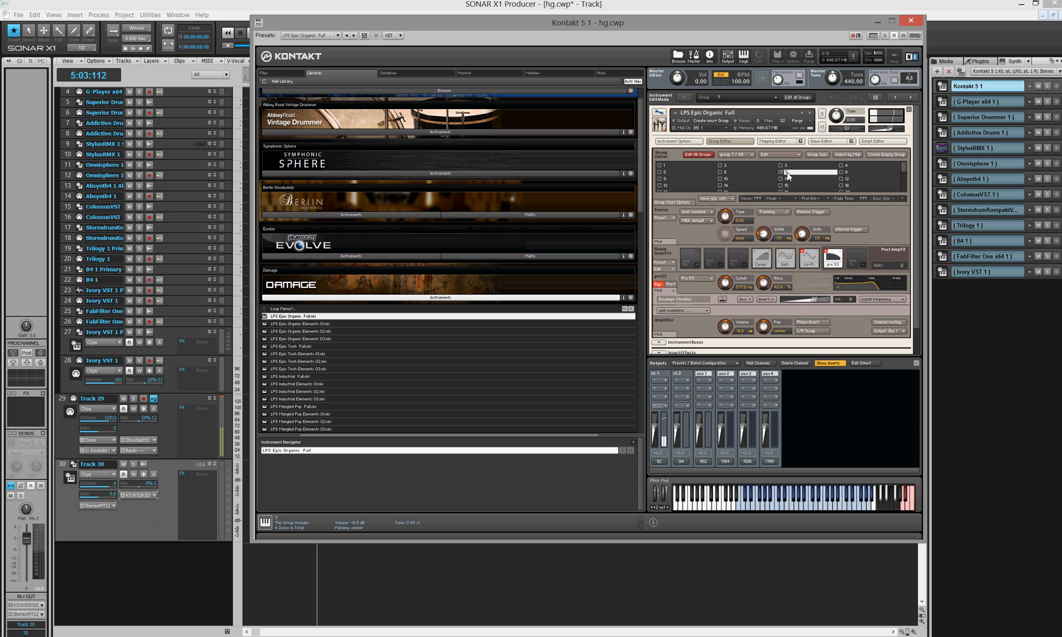
left_click(662, 186)
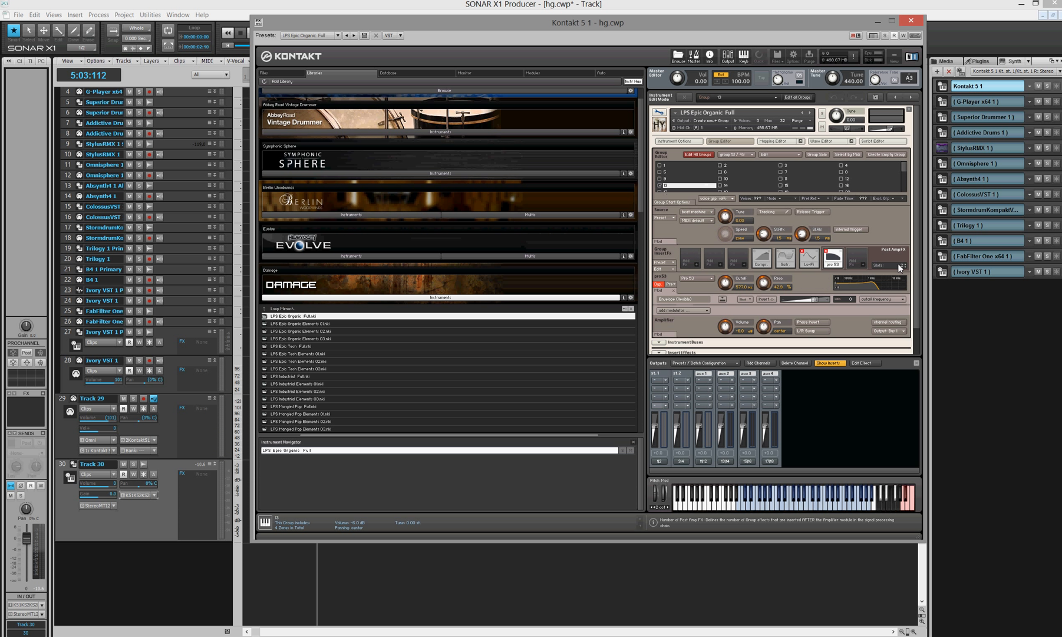
left_click(904, 331)
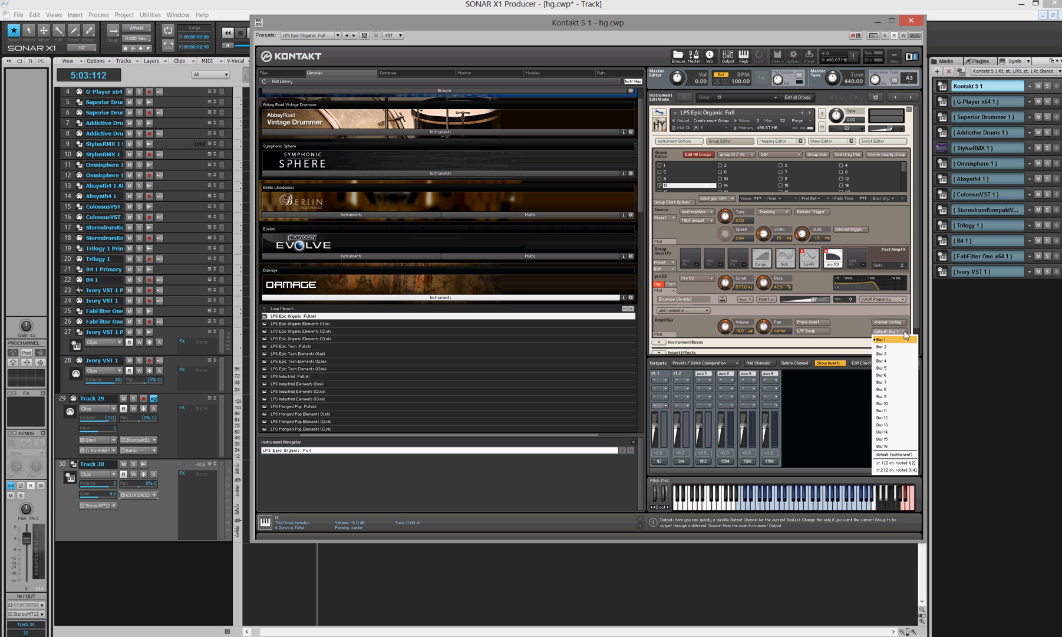
left_click(894, 470)
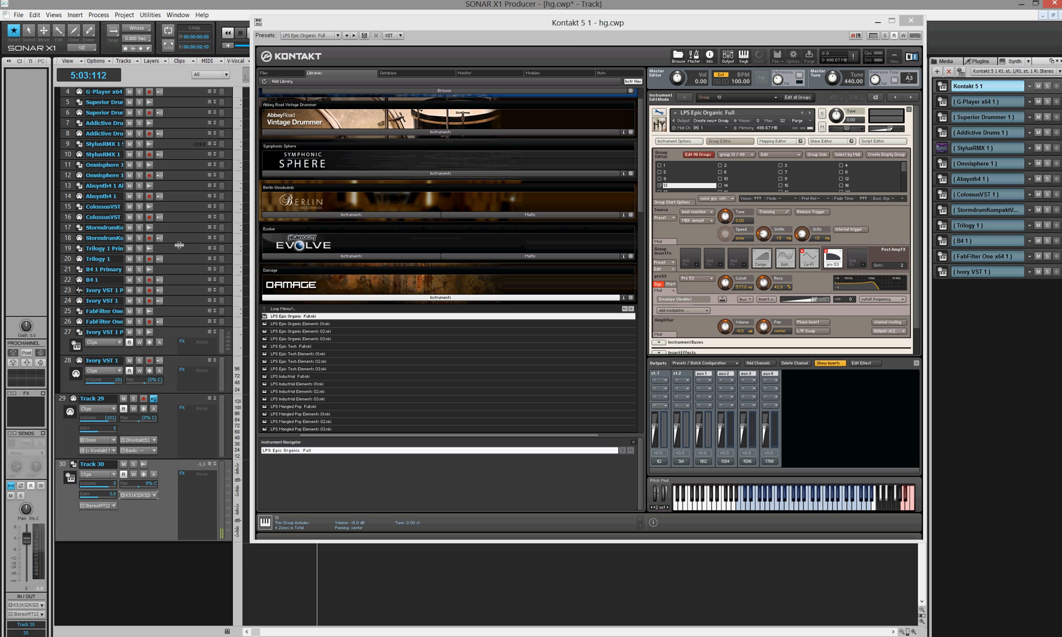
scroll(179, 244, "up", 5)
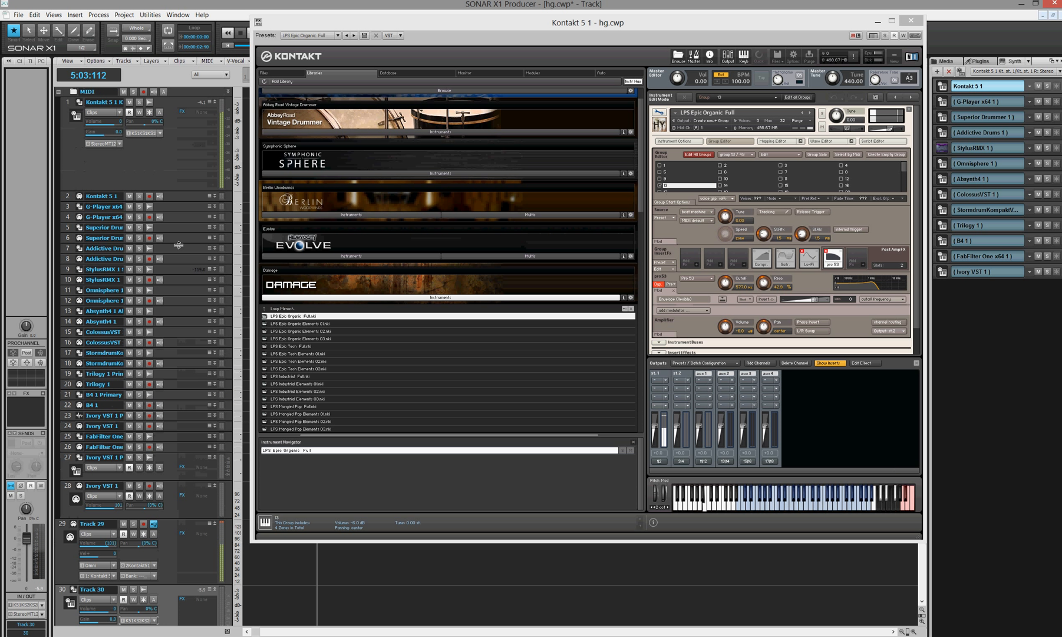
scroll(197, 345, "down", 3)
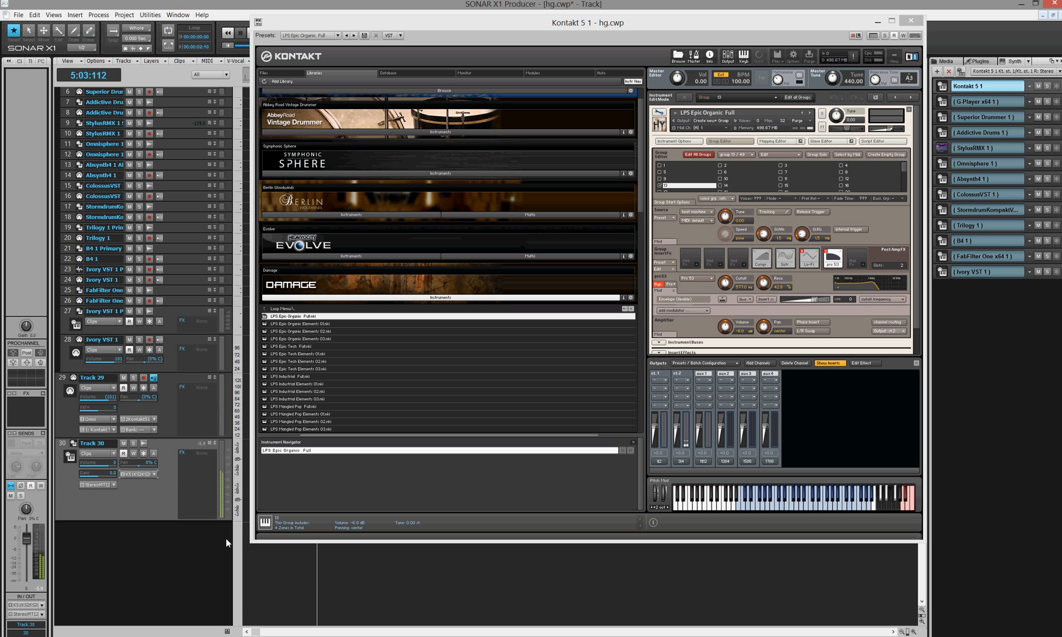
Step: Add the FabFilter Pro-Q equalizer to the effects bin of Track 30
right_click(193, 480)
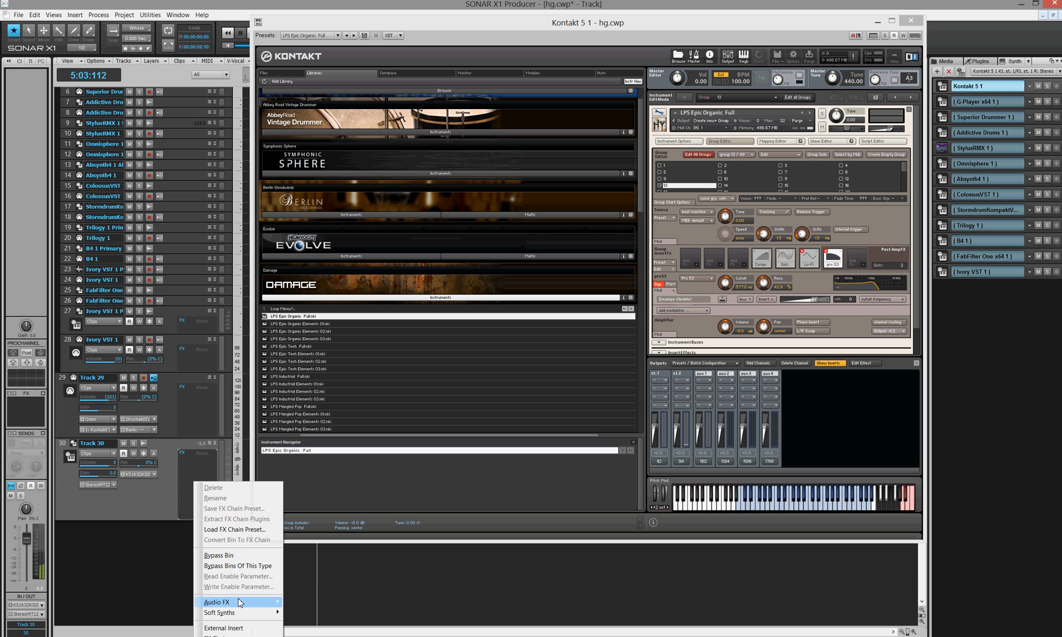
mouse_move(241, 602)
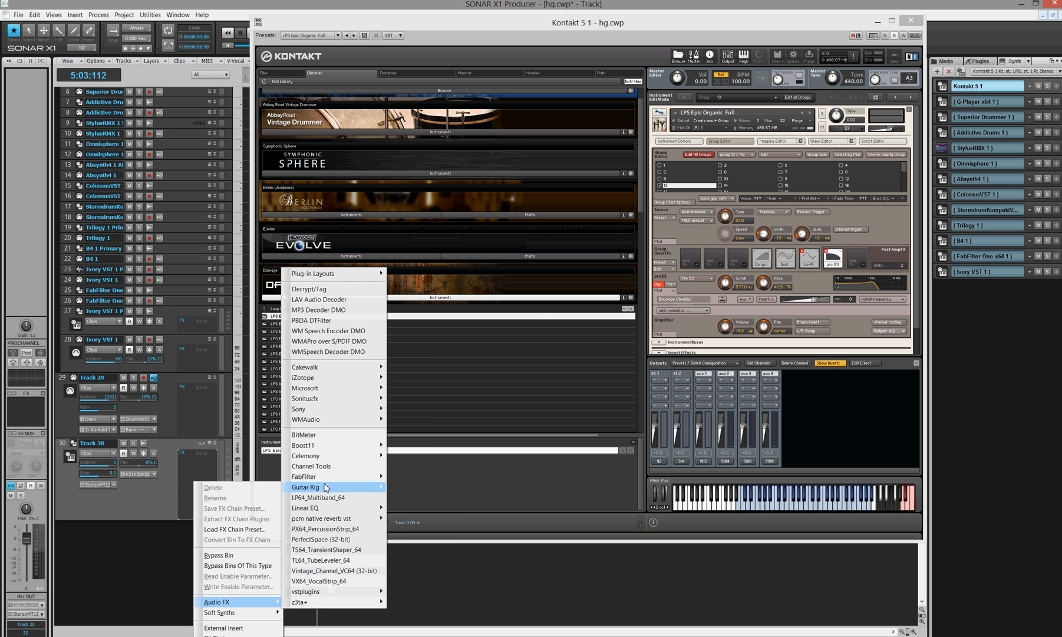
mouse_move(326, 489)
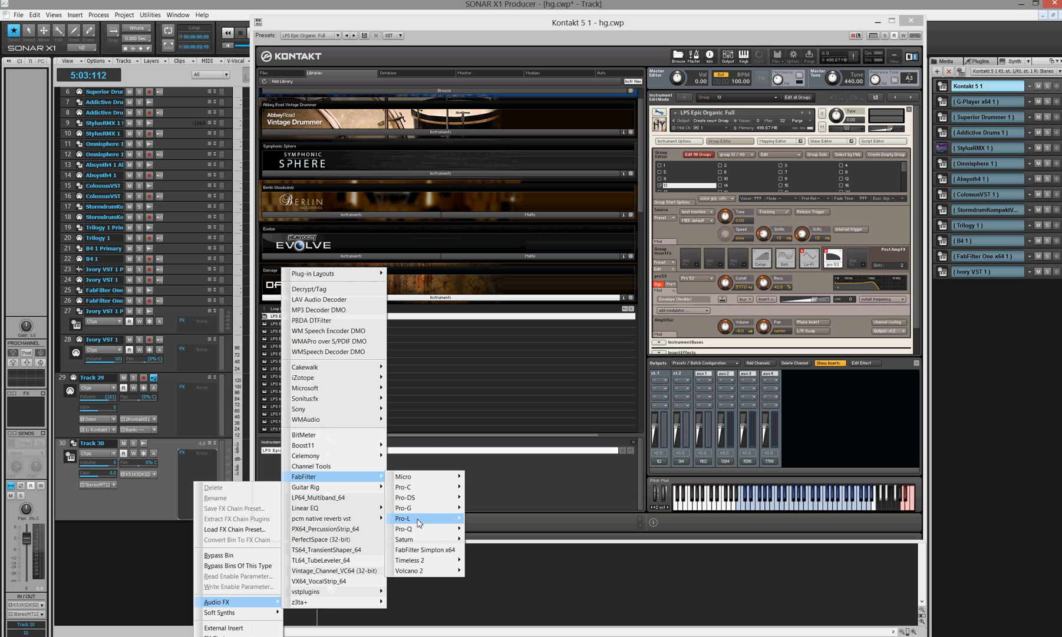
mouse_move(422, 532)
left_click(500, 538)
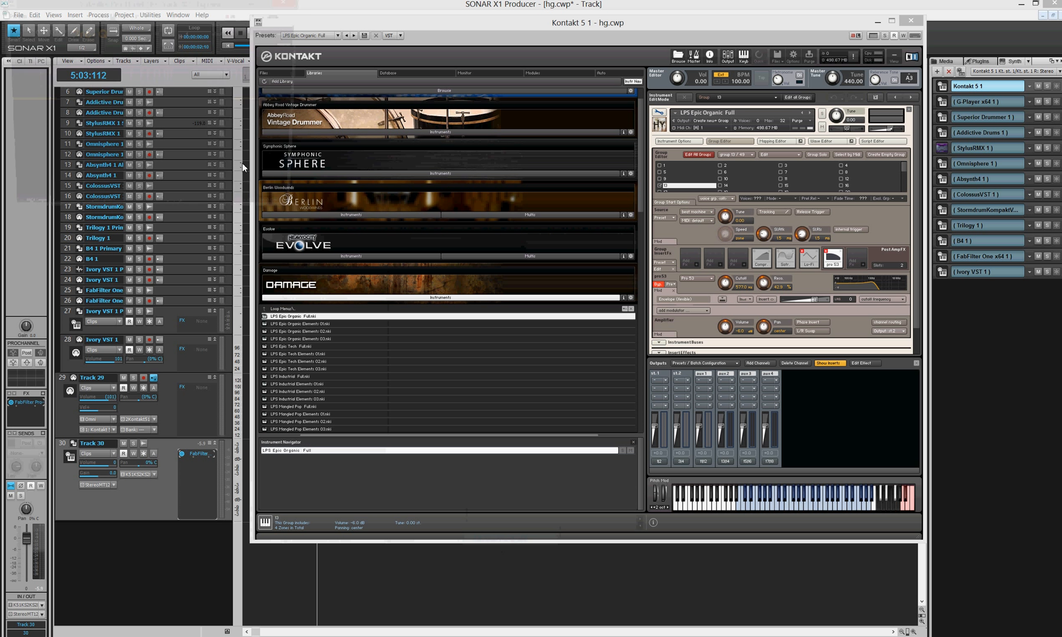
Step: Set Pro-Q's analyzer to Pre-EQ, add a bell boost at about 2.5 kHz, and close the plug-in window
left_click(239, 214)
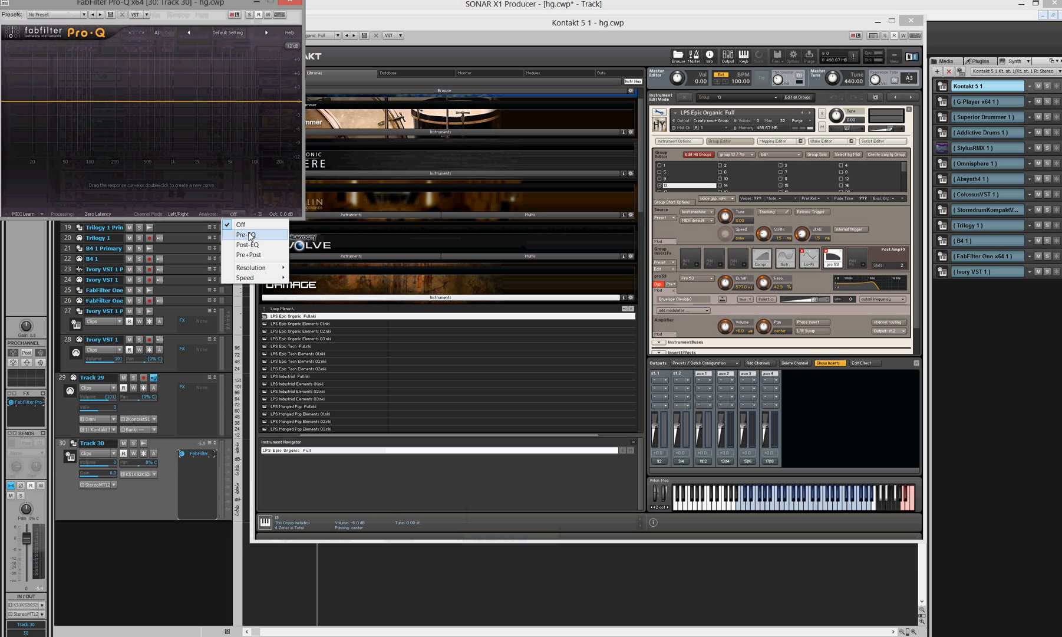
left_click(242, 231)
left_click_drag(223, 102, 207, 28)
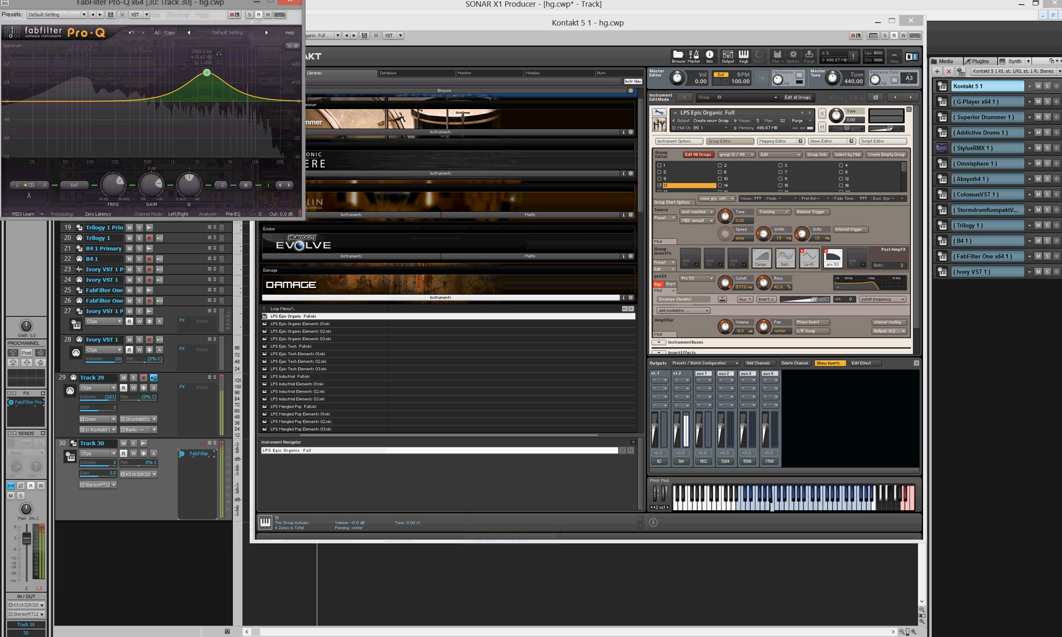
left_click(290, 2)
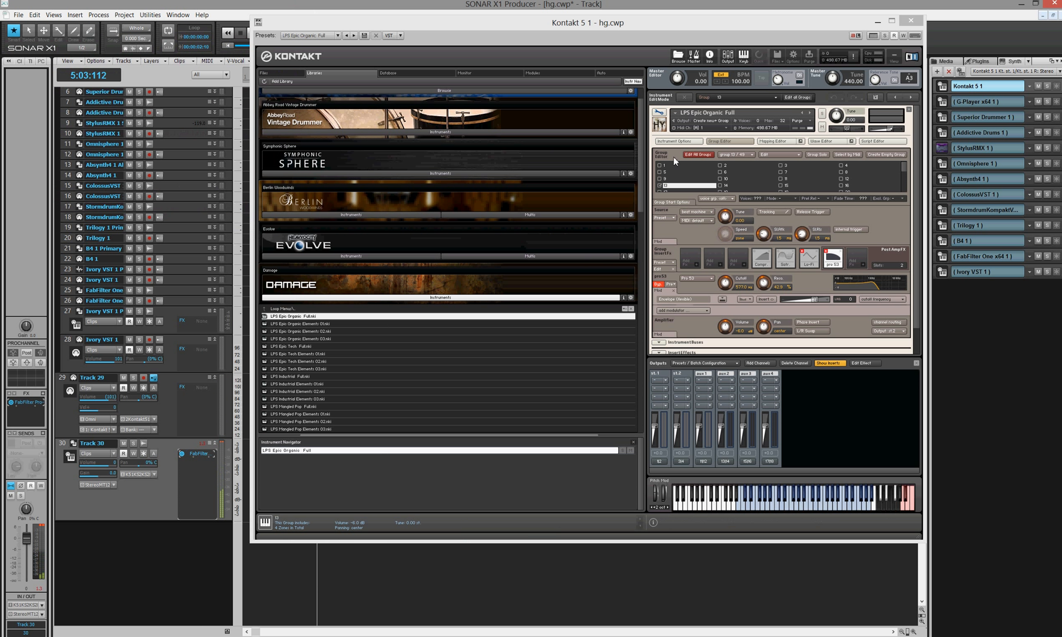
Step: Close the Kontakt window to return to the full track view
left_click(661, 115)
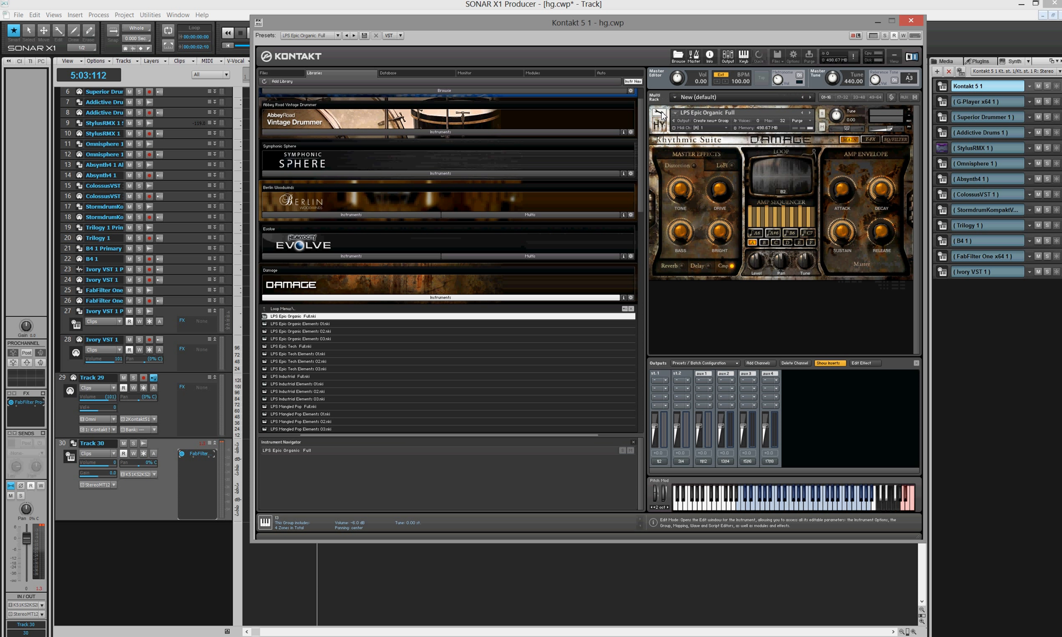
left_click(660, 114)
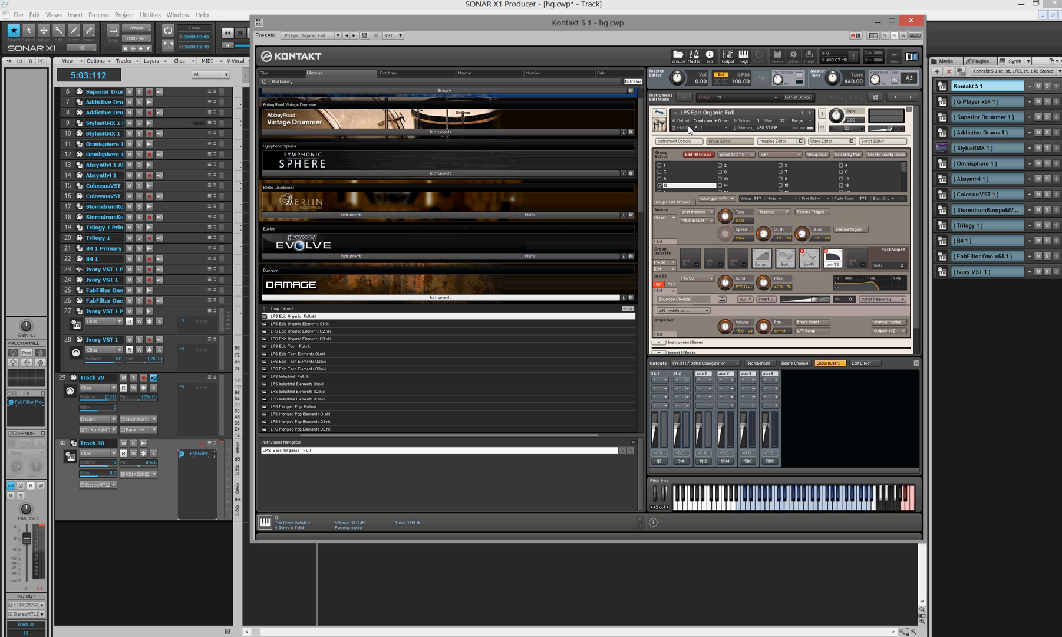
left_click(910, 20)
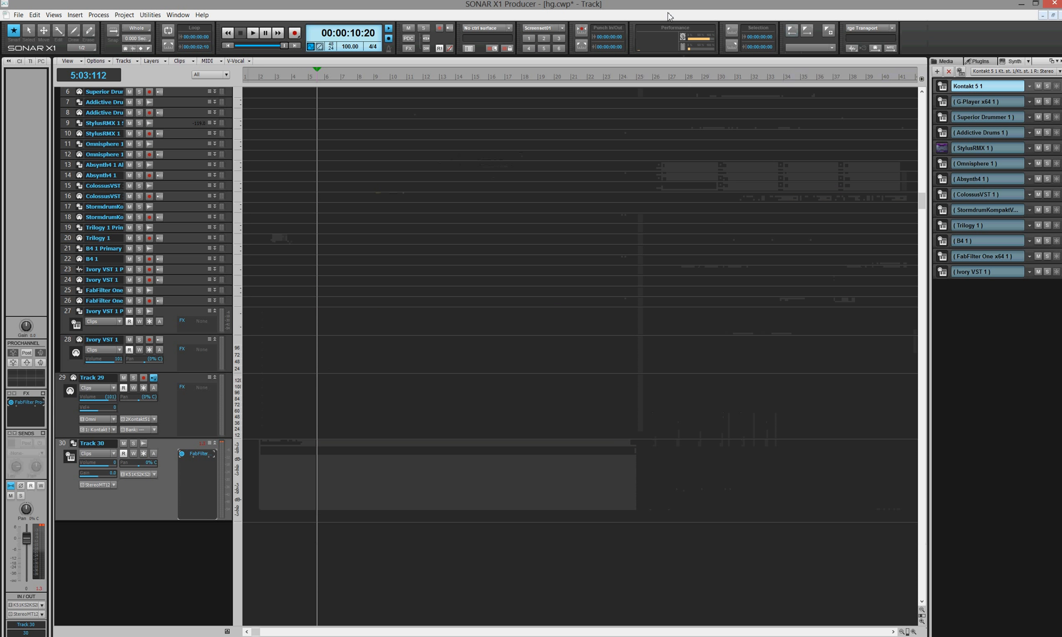